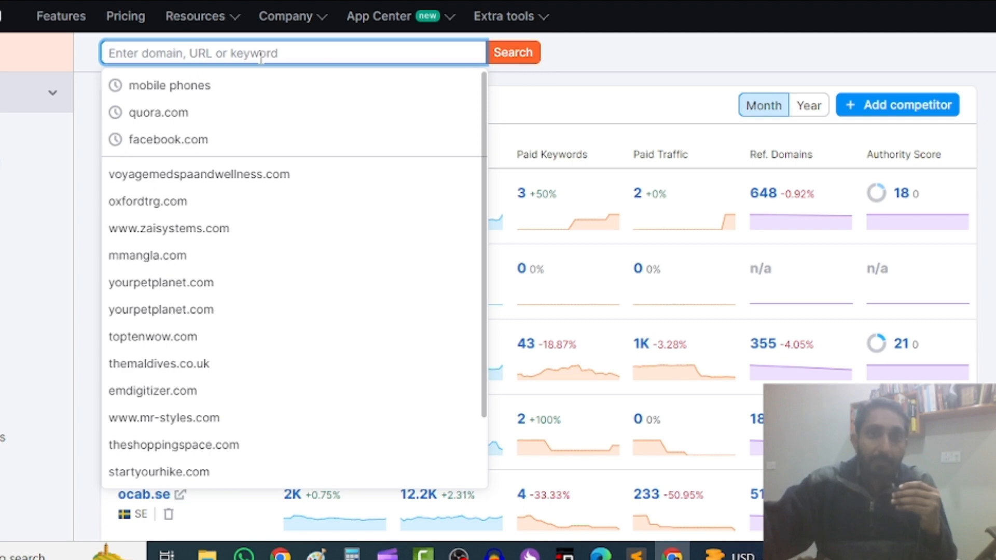
- Look up the domain overview for quora.com and open its full organic search positions report from the top organic keywords
click(164, 114)
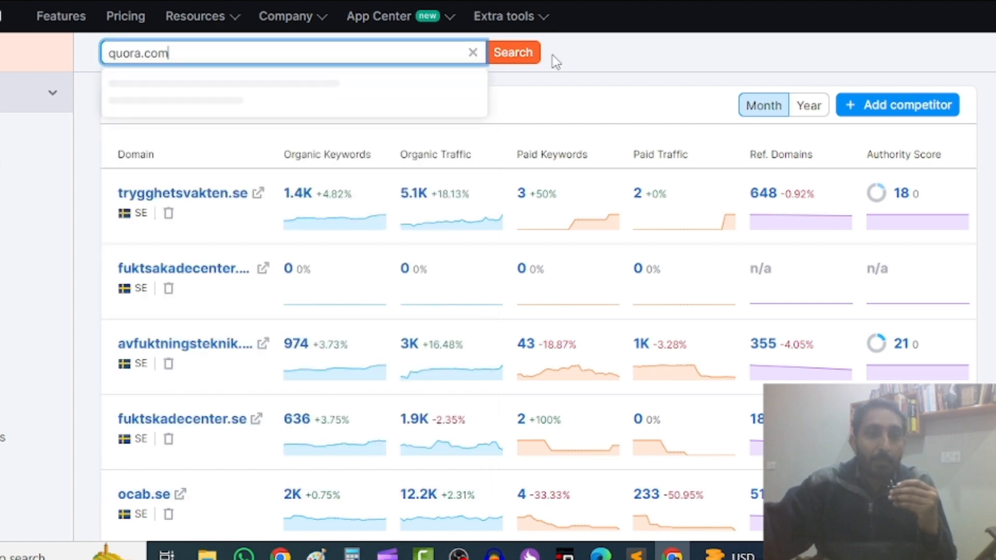
key(Return)
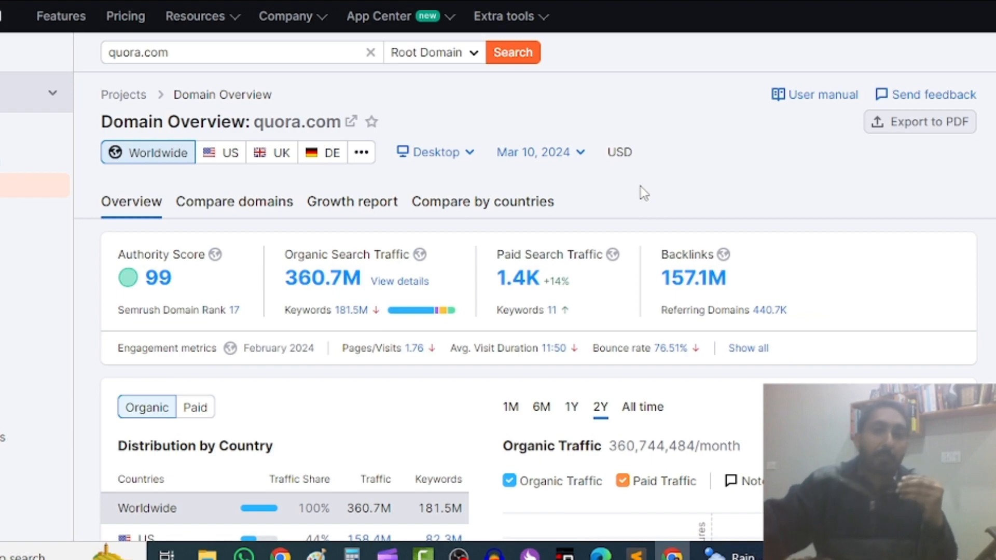
scroll(754, 259, down, 5)
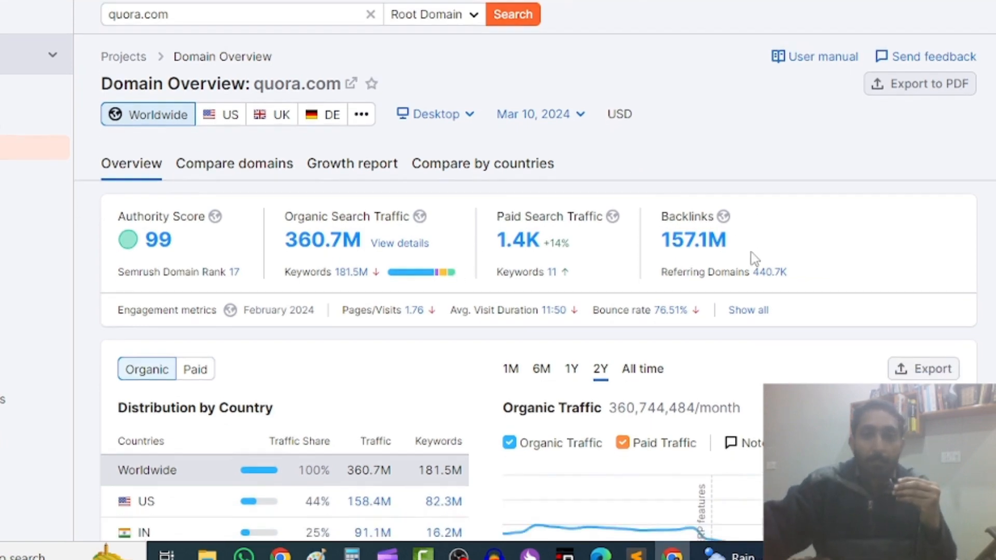
scroll(754, 259, down, 8)
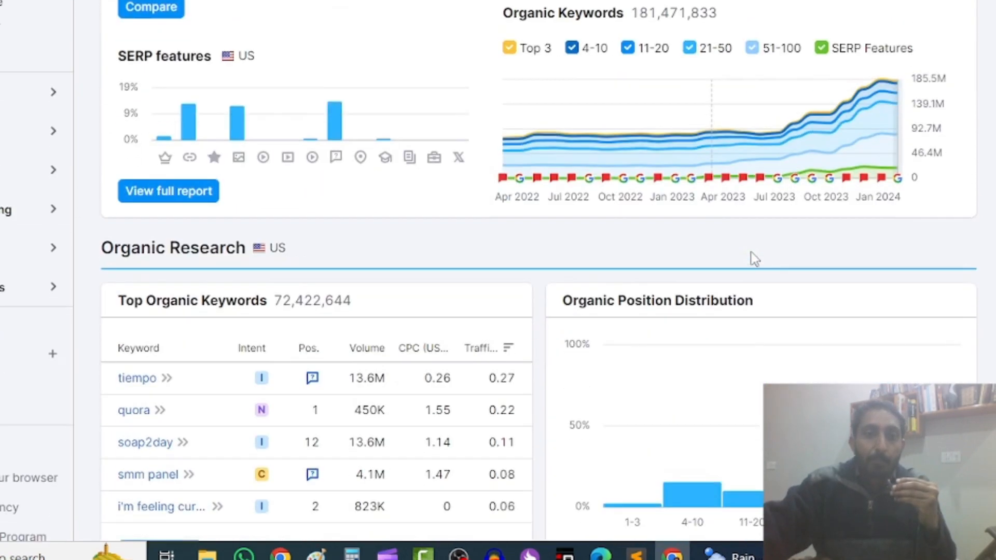
scroll(754, 259, down, 3)
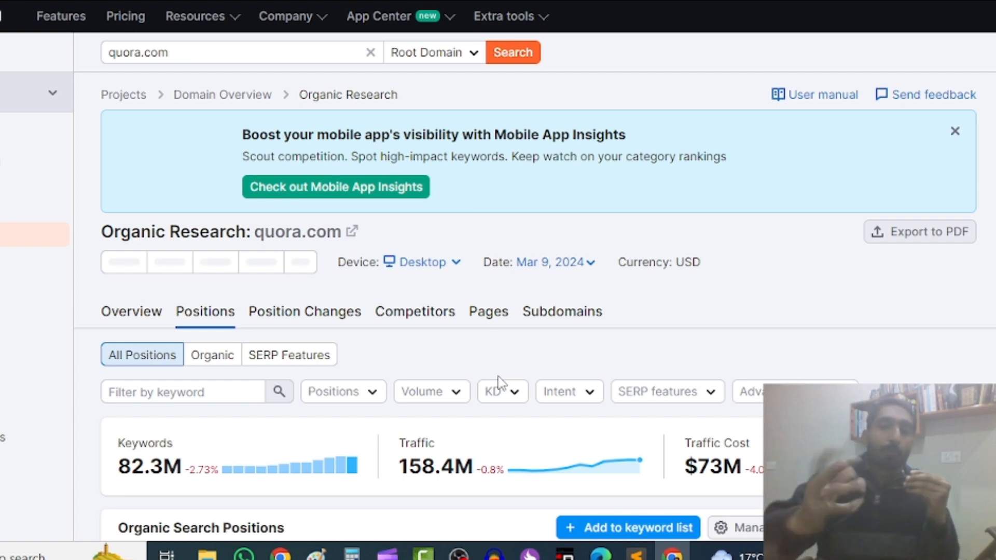
- Filter the organic search positions to a custom range of up to position 10
scroll(254, 429, down, 2)
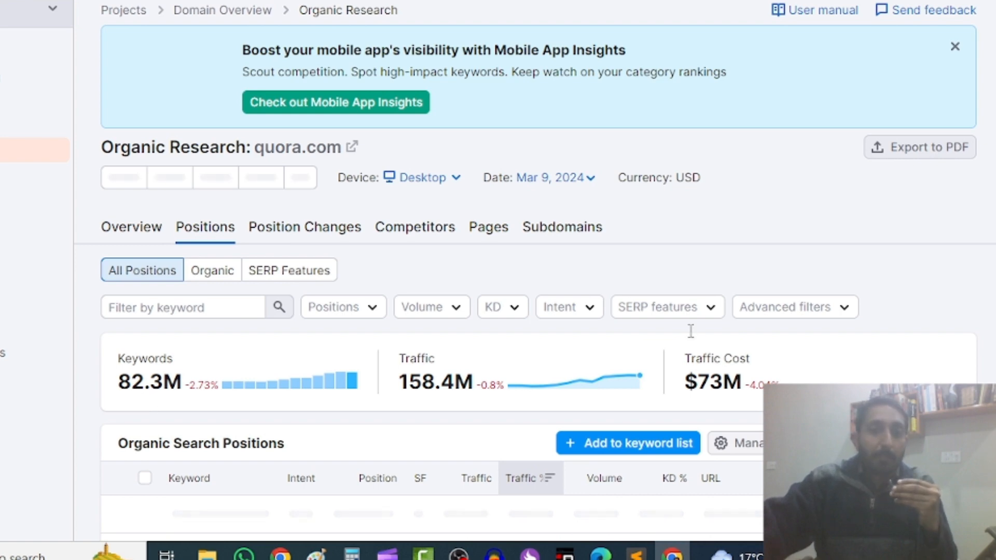
scroll(805, 372, down, 5)
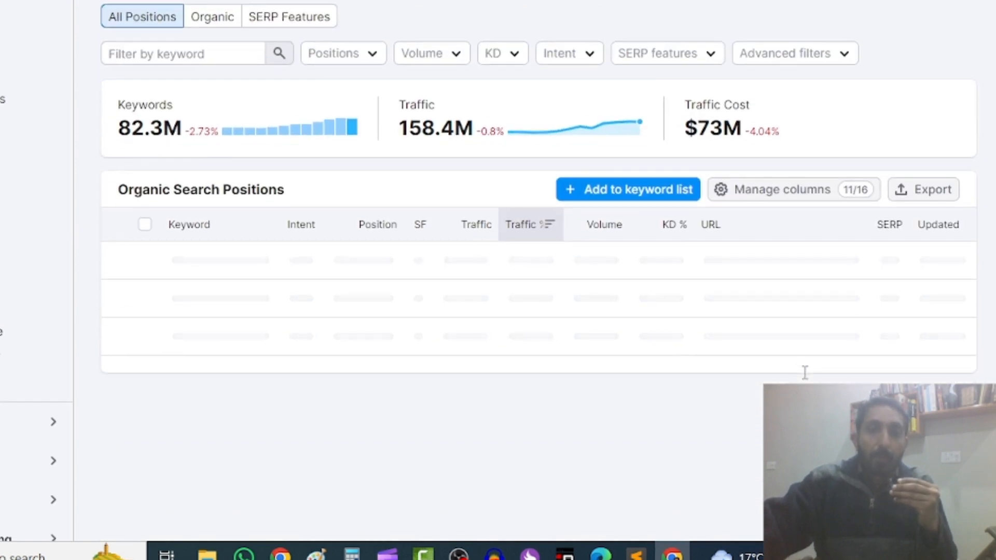
scroll(805, 372, up, 3)
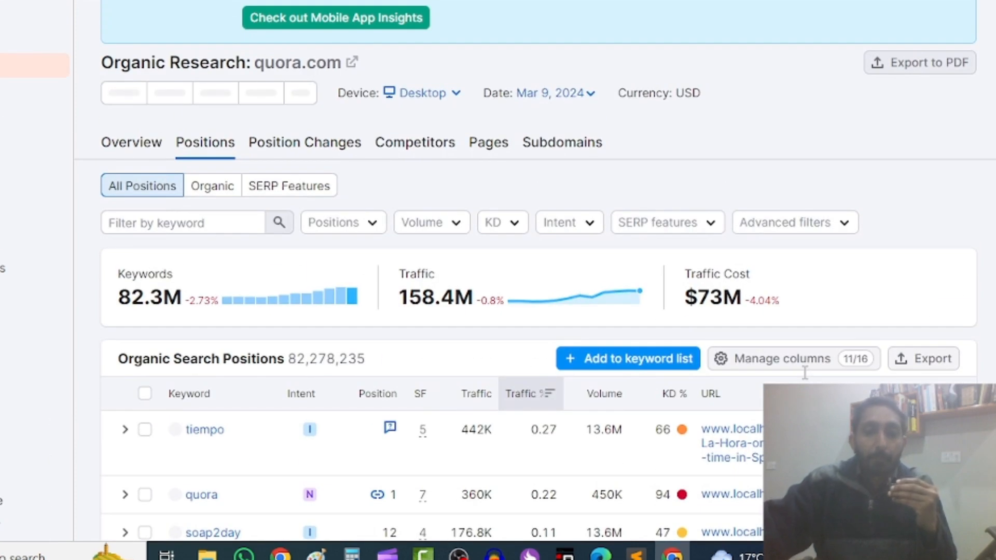
scroll(804, 377, up, 2)
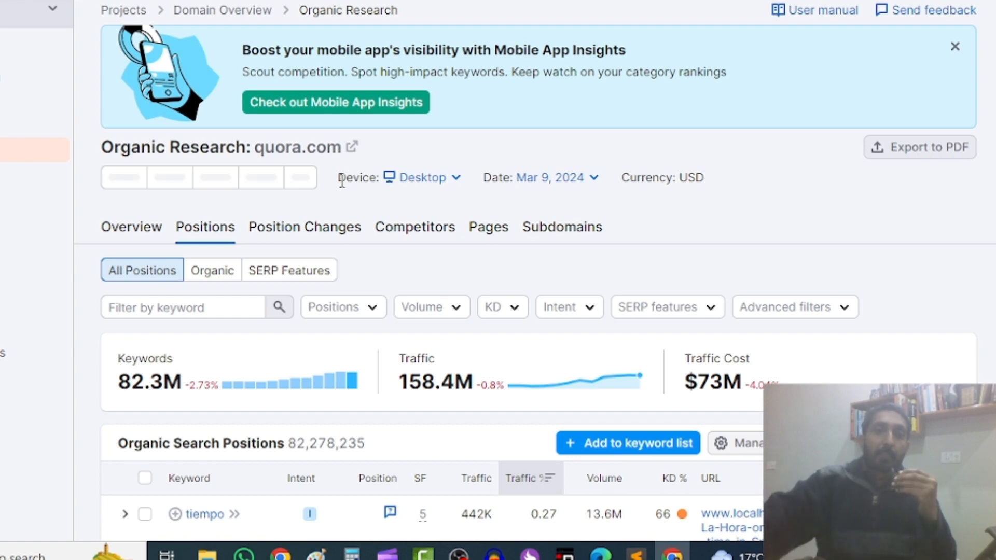
scroll(248, 69, up, 1)
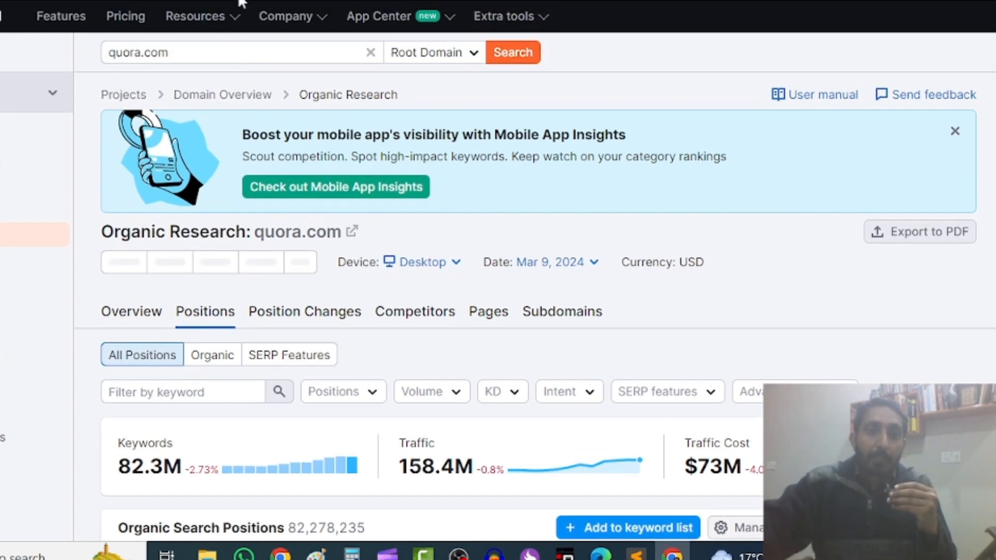
scroll(496, 308, down, 1)
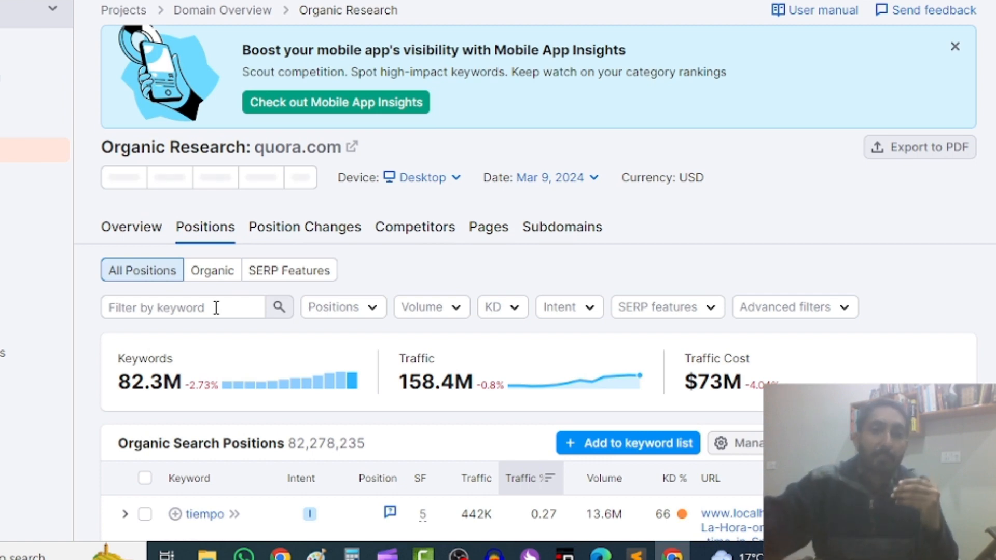
click(369, 308)
scroll(378, 346, down, 3)
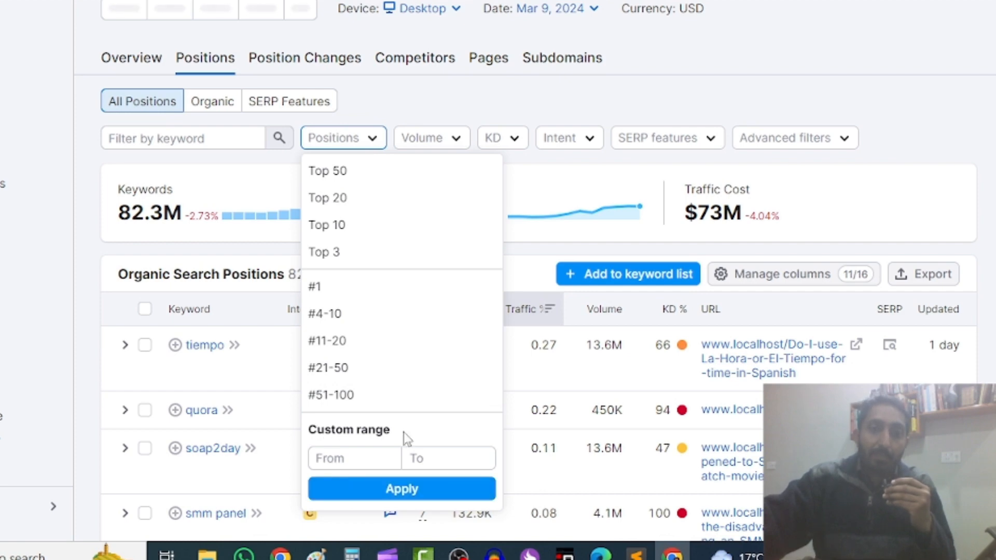
click(430, 459)
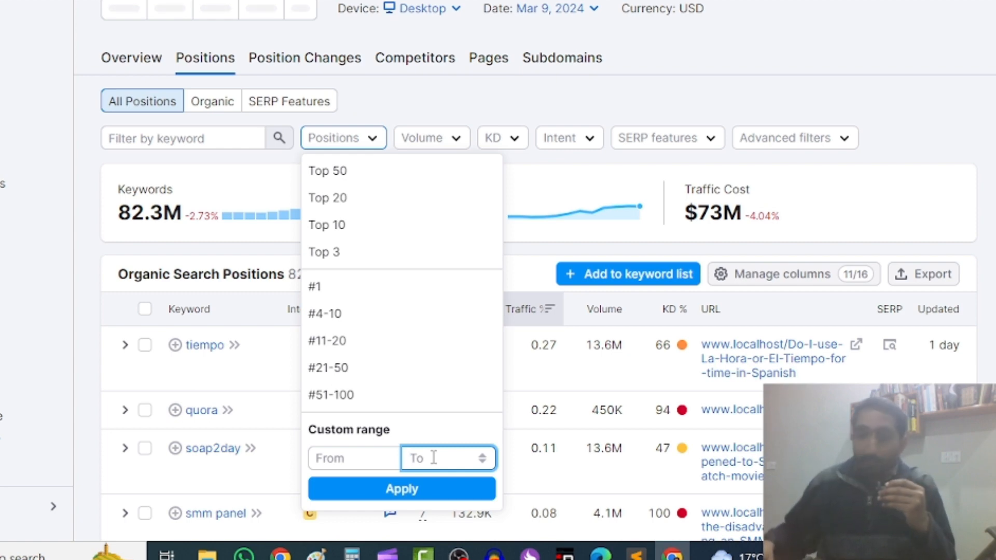
text(10)
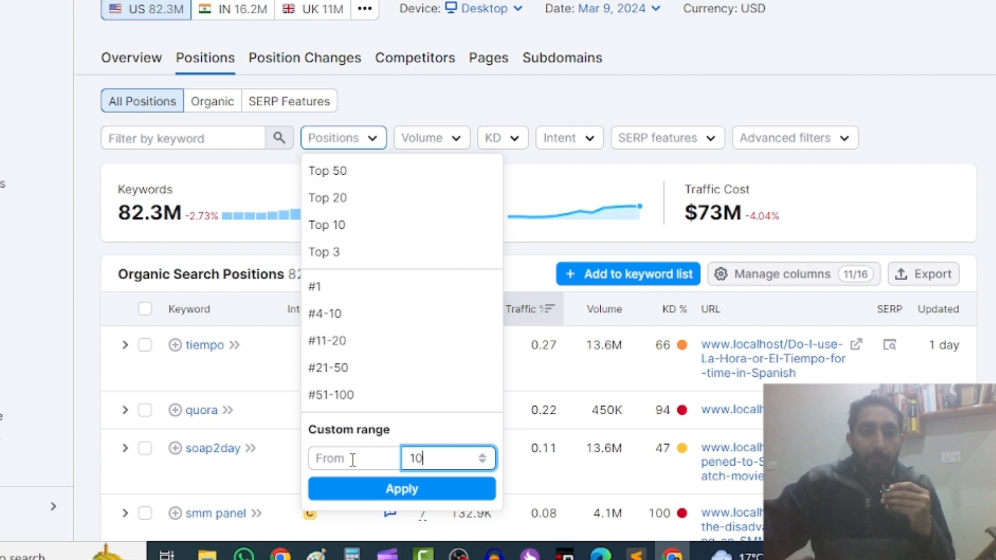
click(412, 495)
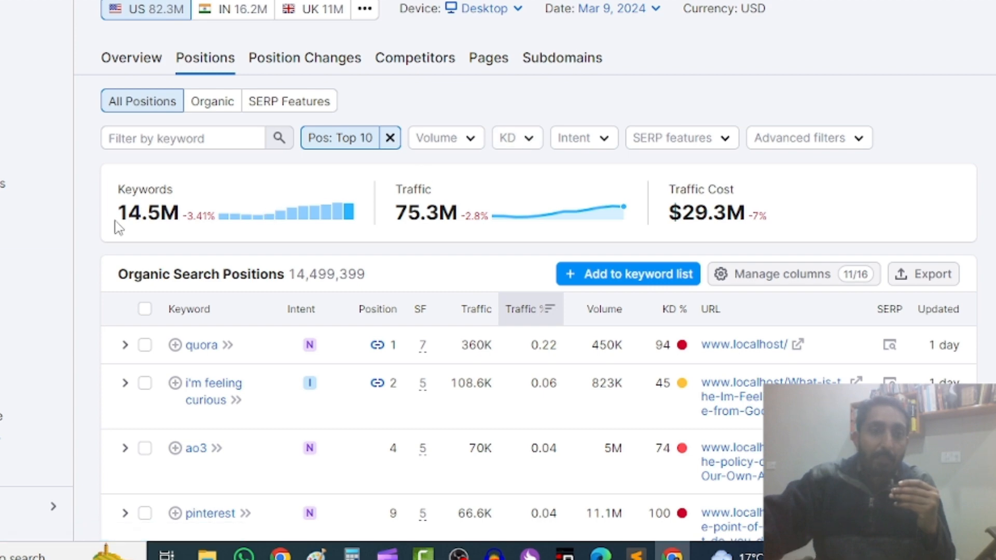
- Limit the keyword difficulty to a custom range with an upper bound of 29 and no lower bound
click(528, 141)
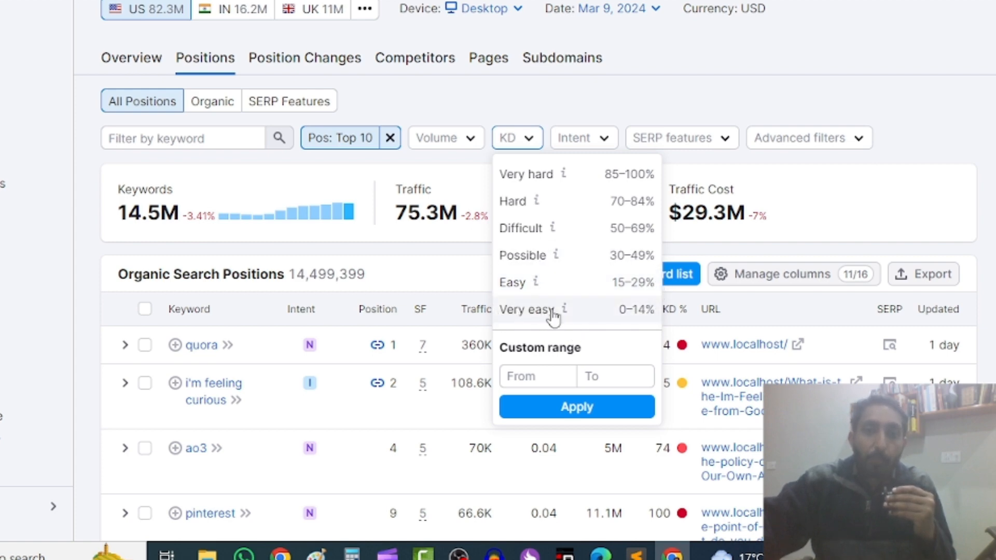
click(614, 379)
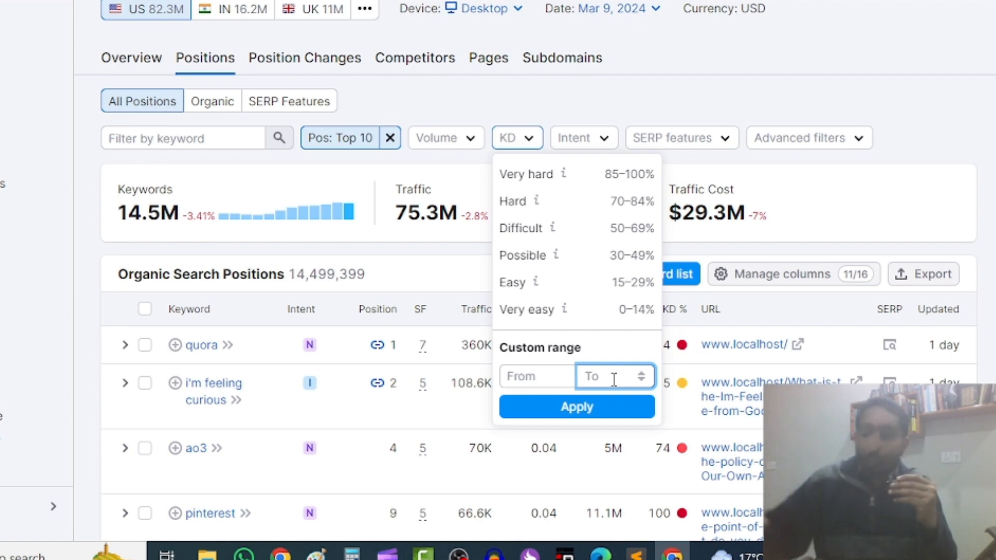
text(29)
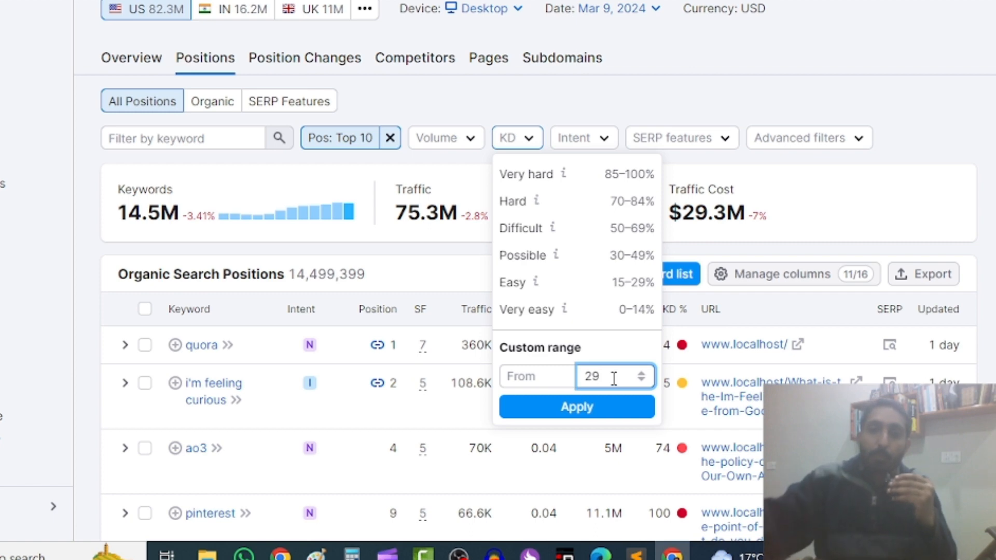
click(579, 414)
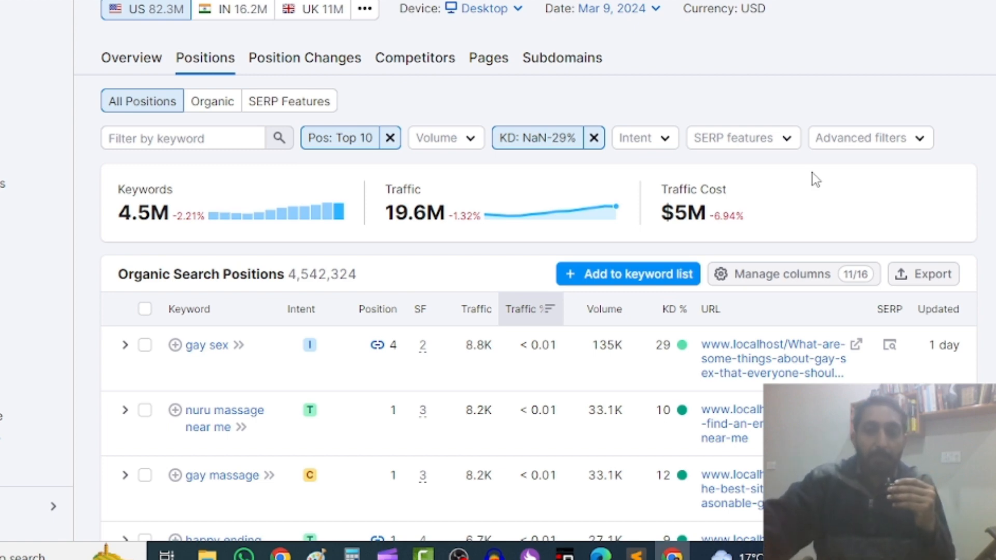
- Apply an advanced filter that includes only keywords containing "hosting"
click(865, 148)
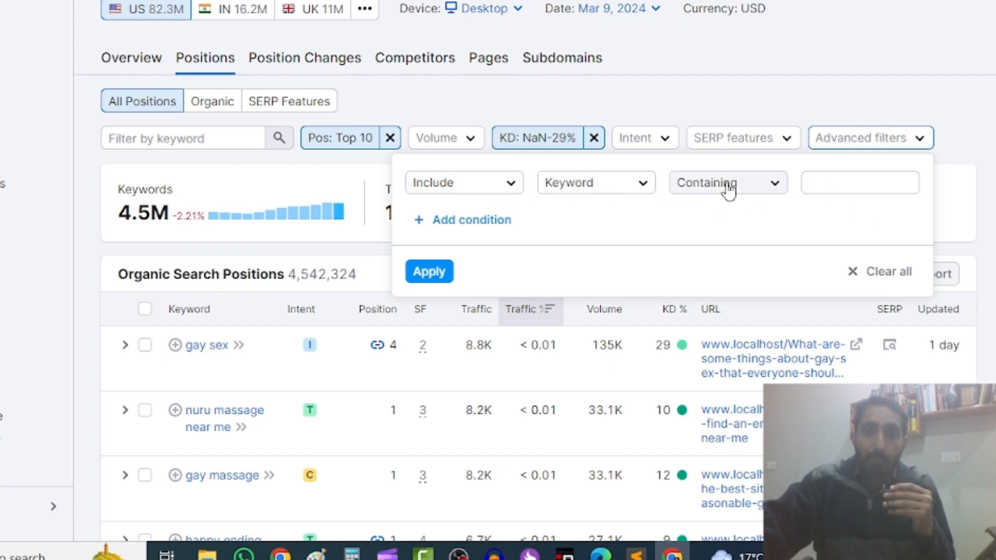
click(832, 185)
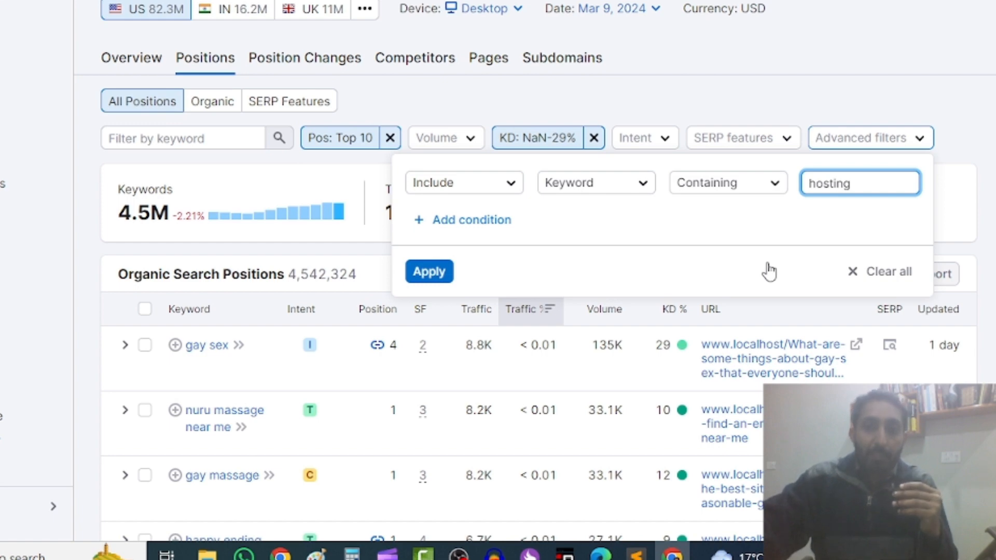
key(Return)
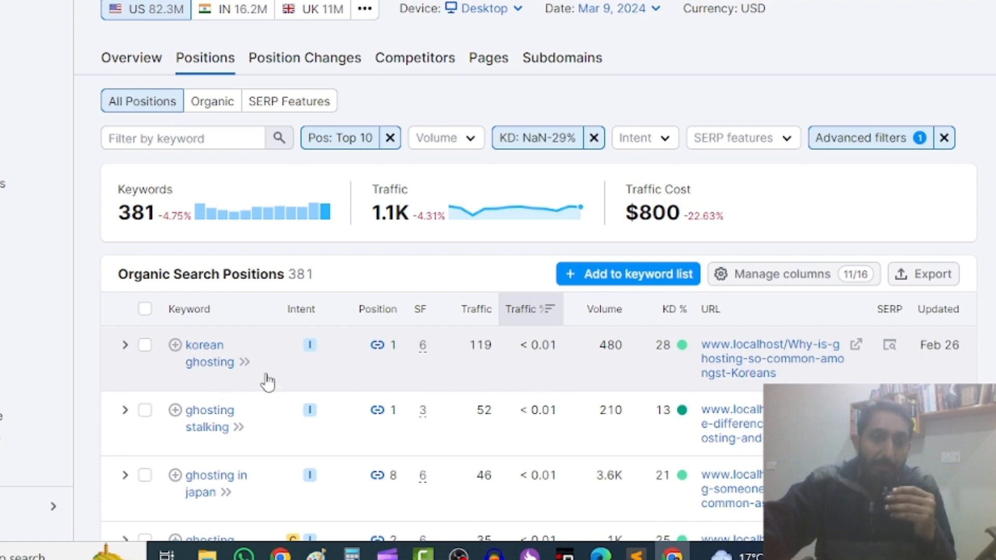
- Add a second advanced filter condition that includes only keywords with a words count equal to 4, and apply it
scroll(264, 381, down, 2)
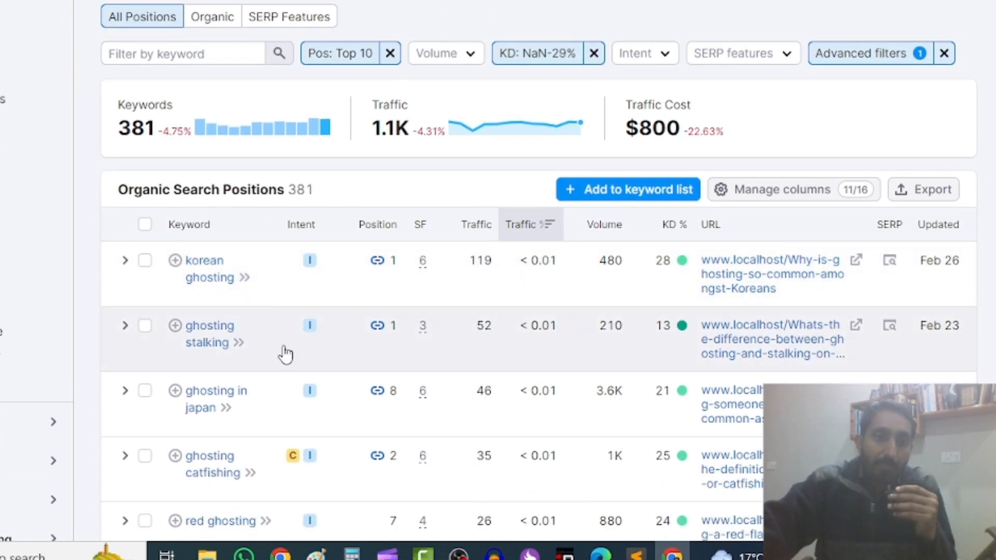
scroll(285, 355, down, 5)
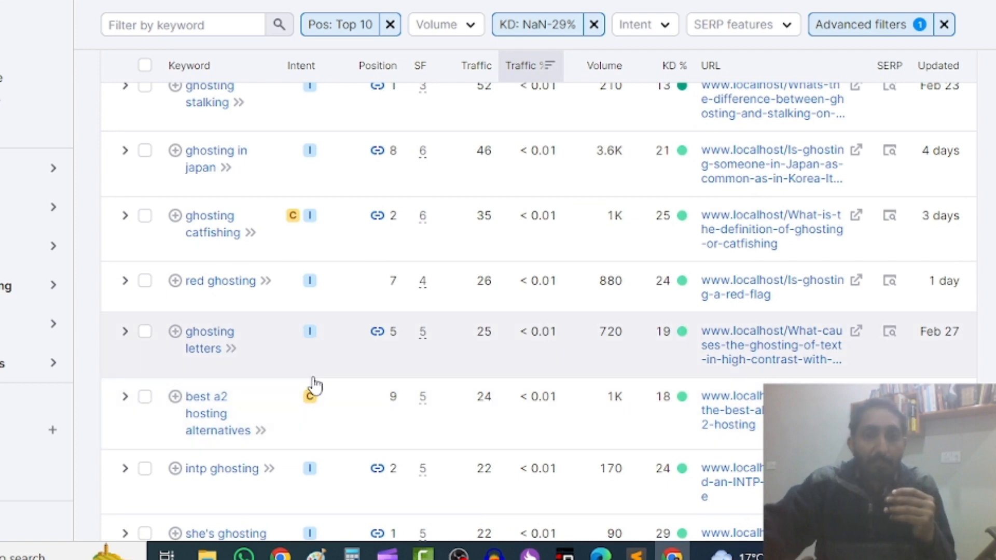
scroll(314, 385, down, 3)
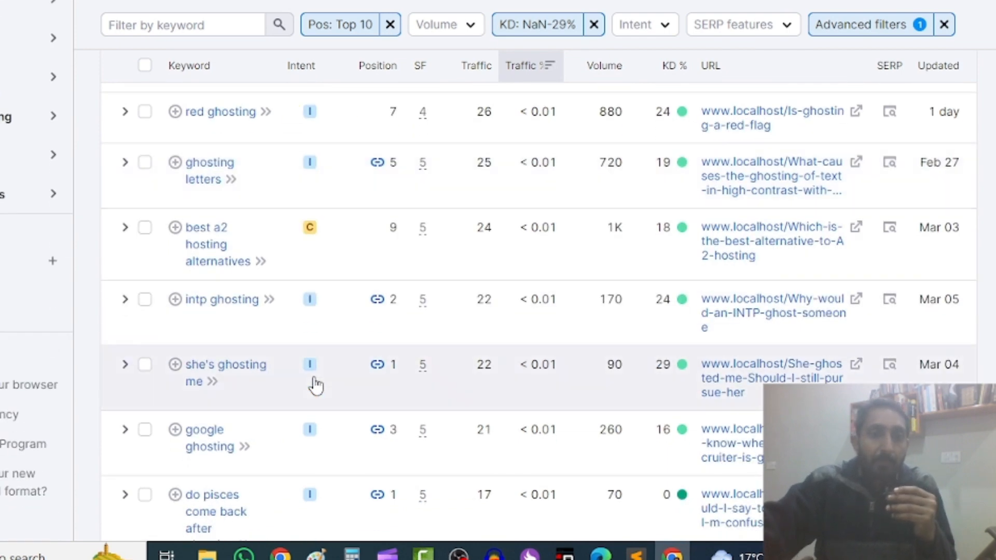
scroll(316, 387, up, 2)
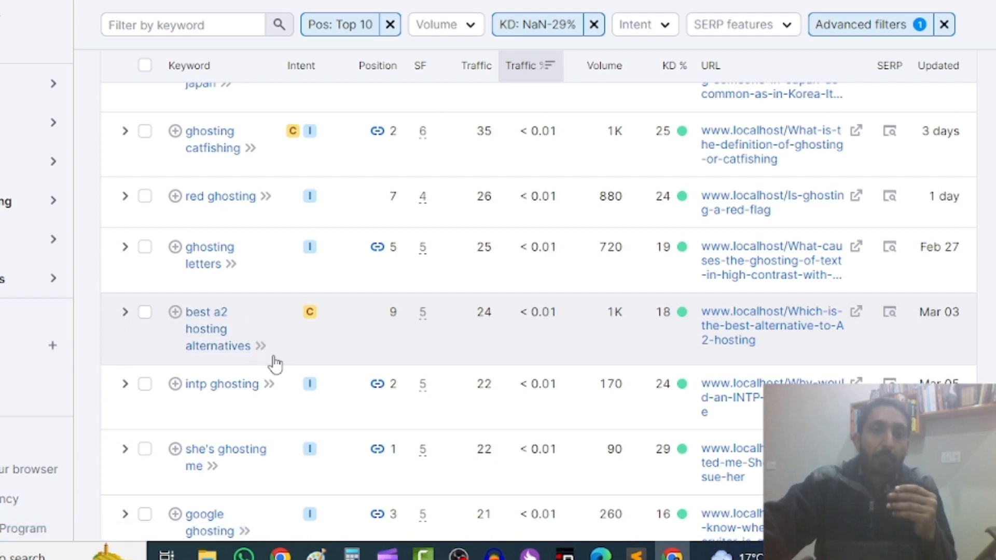
scroll(275, 365, up, 9)
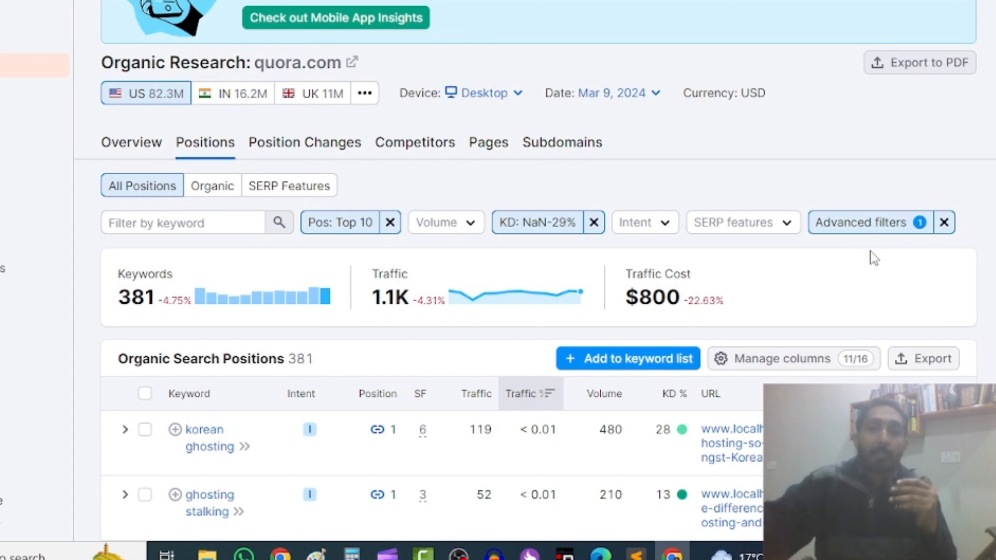
click(876, 224)
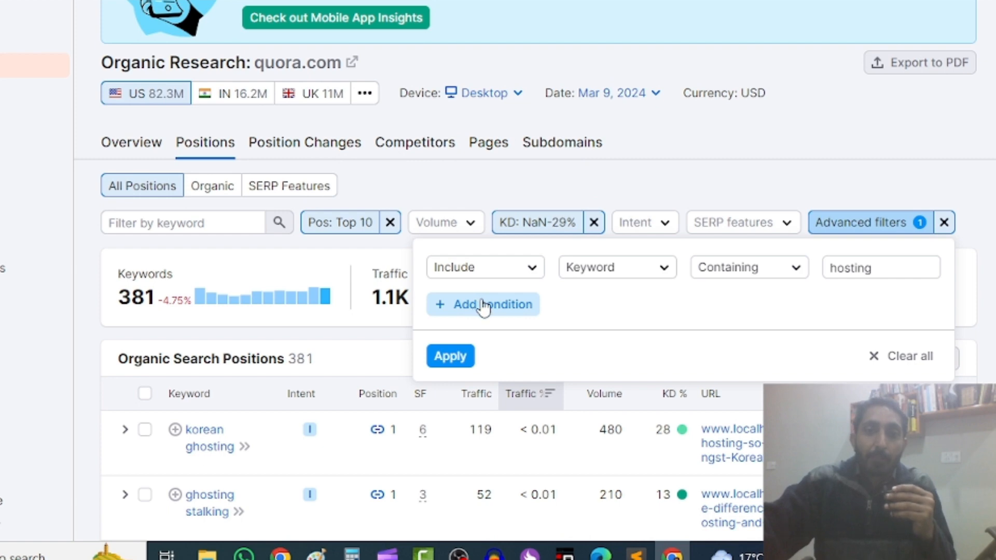
click(502, 306)
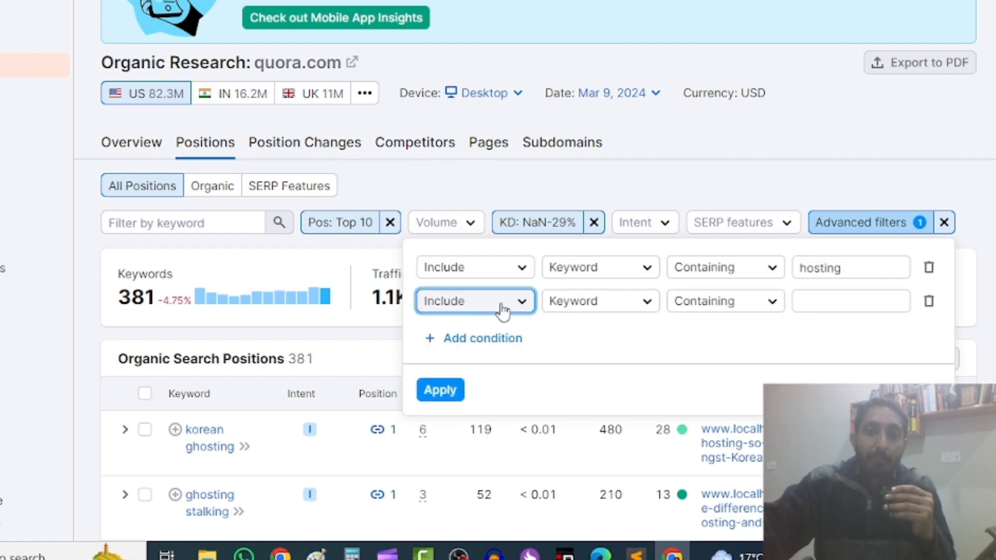
click(602, 309)
scroll(640, 406, down, 6)
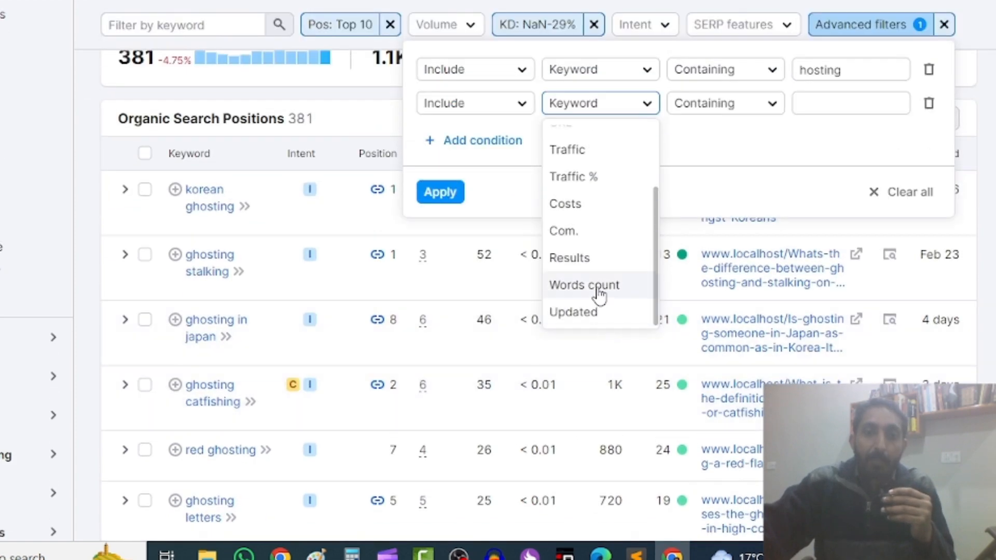
click(604, 286)
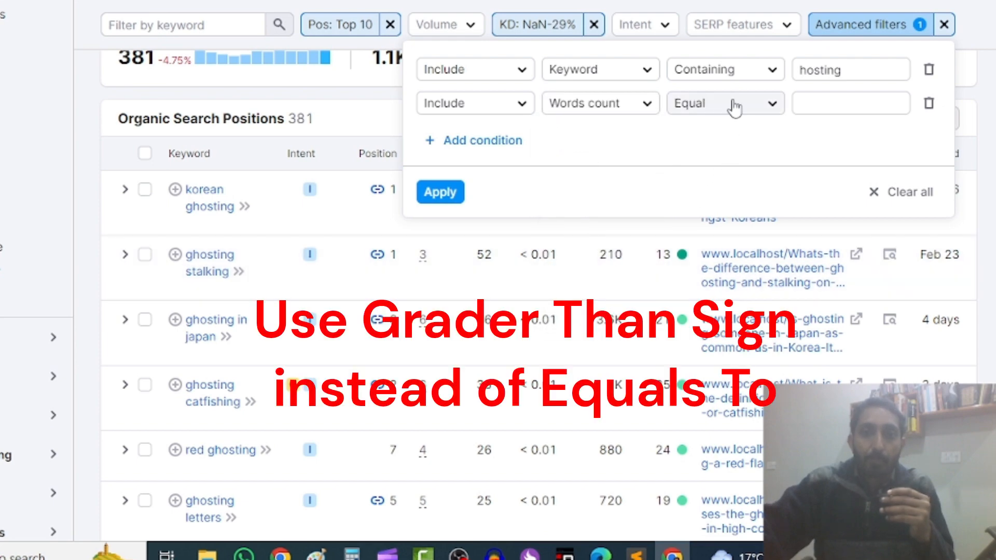
click(847, 103)
text(4)
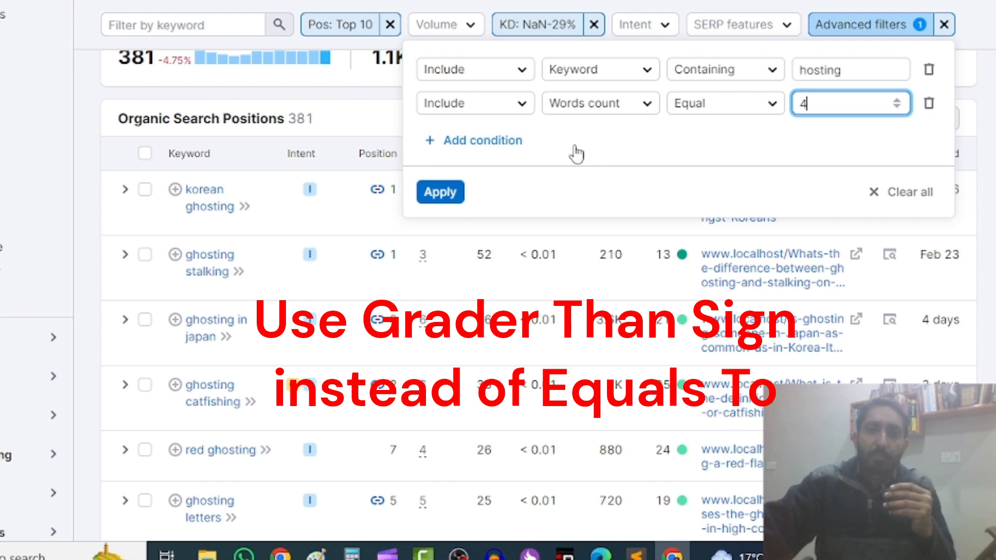
key(Return)
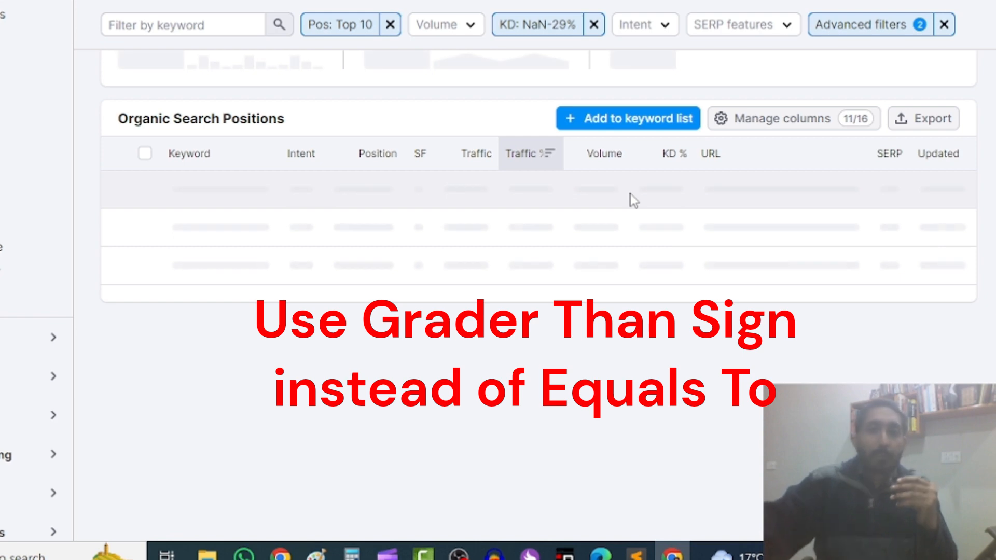
scroll(632, 201, up, 6)
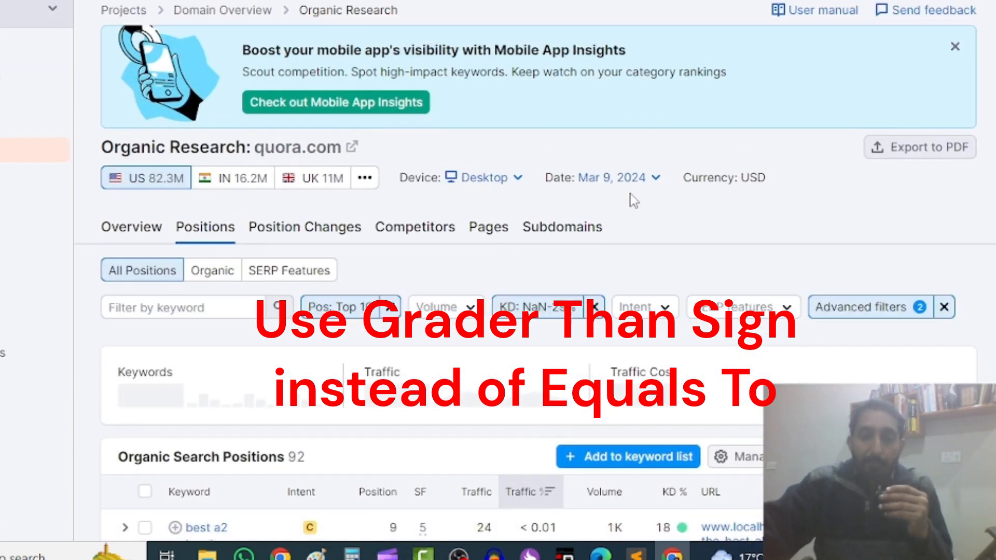
scroll(632, 201, down, 3)
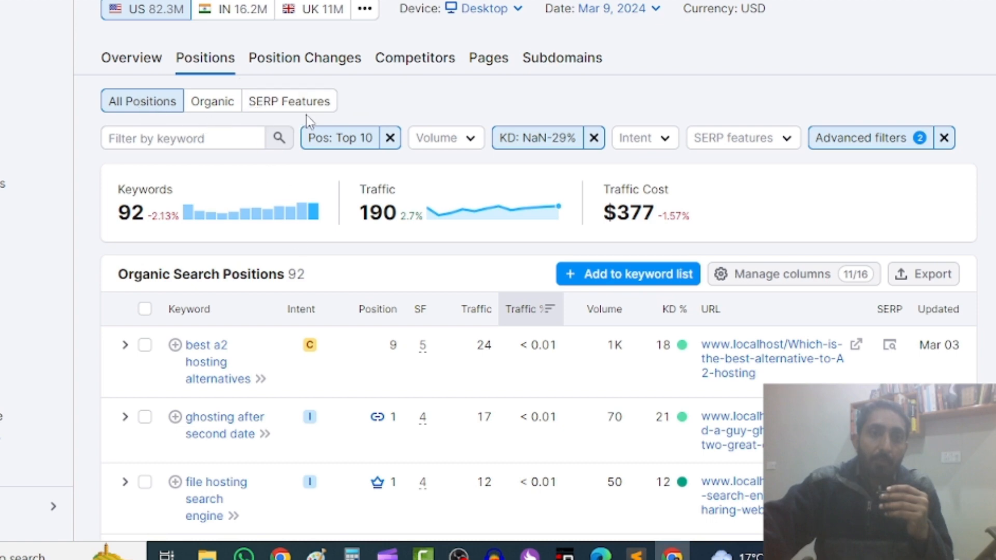
- Review the advanced filter conditions and look through the filtered keyword list for hosting keywords, checking position, volume and keyword difficulty
click(853, 138)
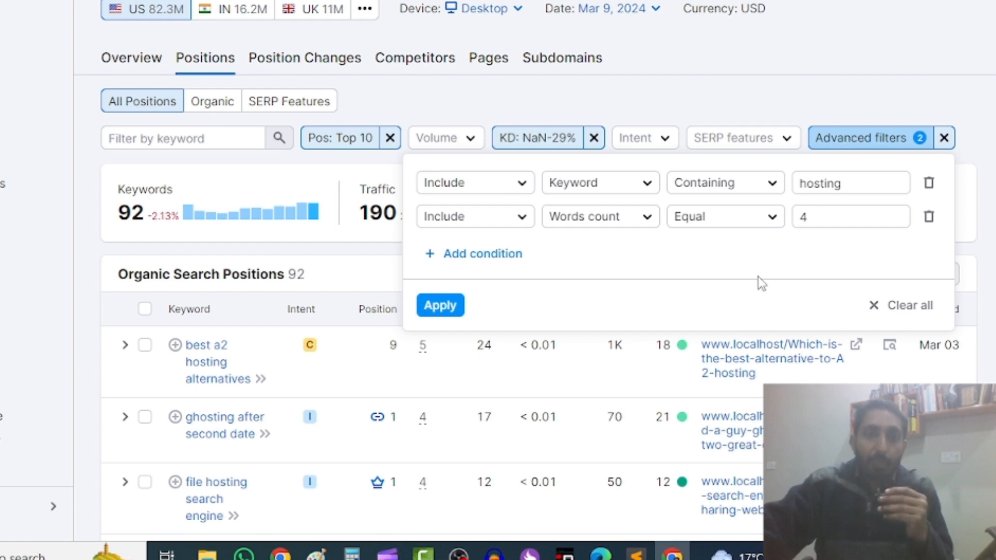
click(412, 88)
scroll(411, 89, up, 2)
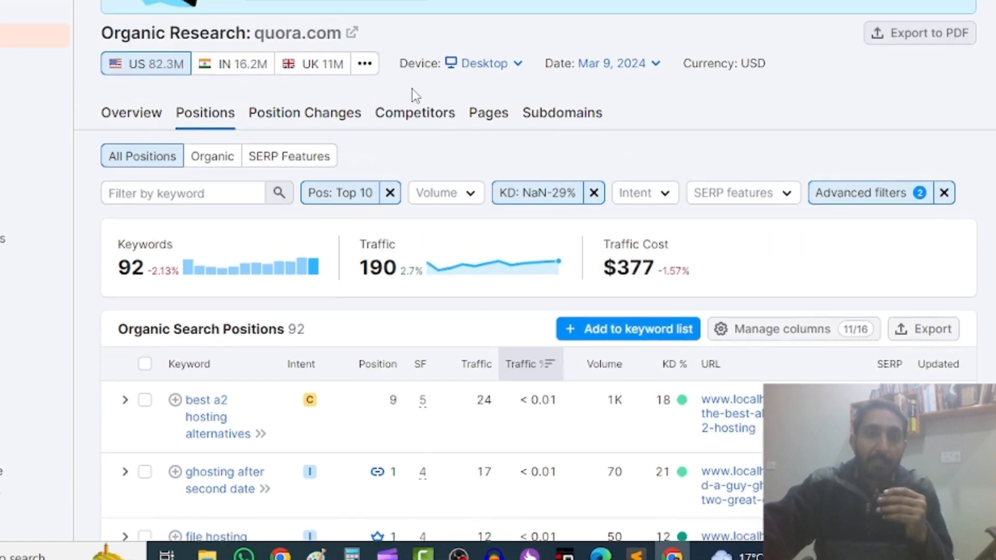
scroll(414, 95, down, 5)
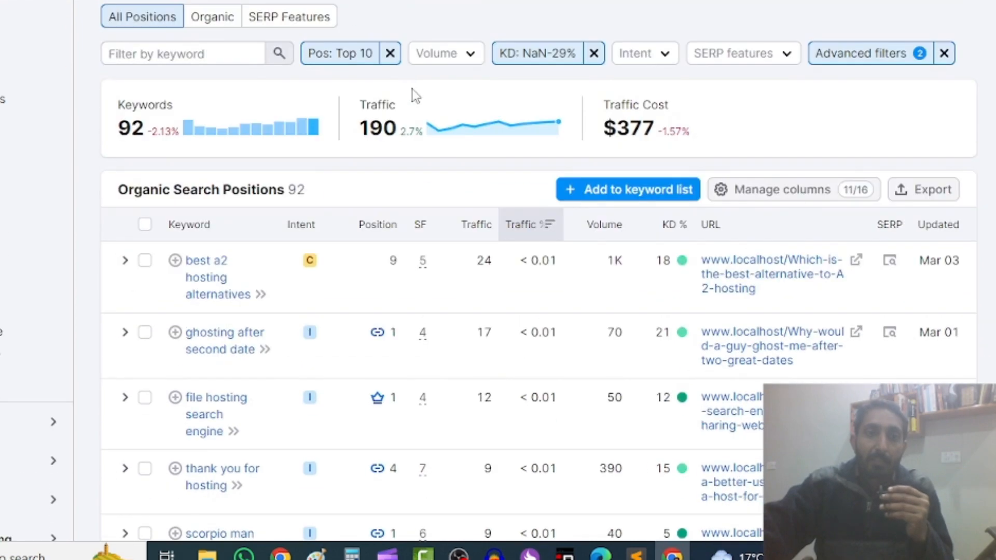
scroll(280, 275, down, 7)
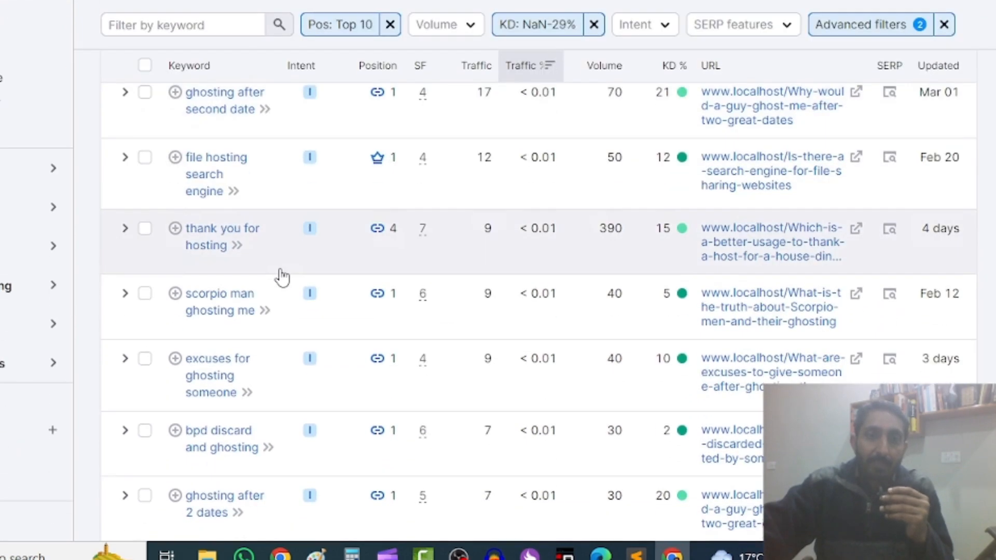
scroll(282, 277, down, 5)
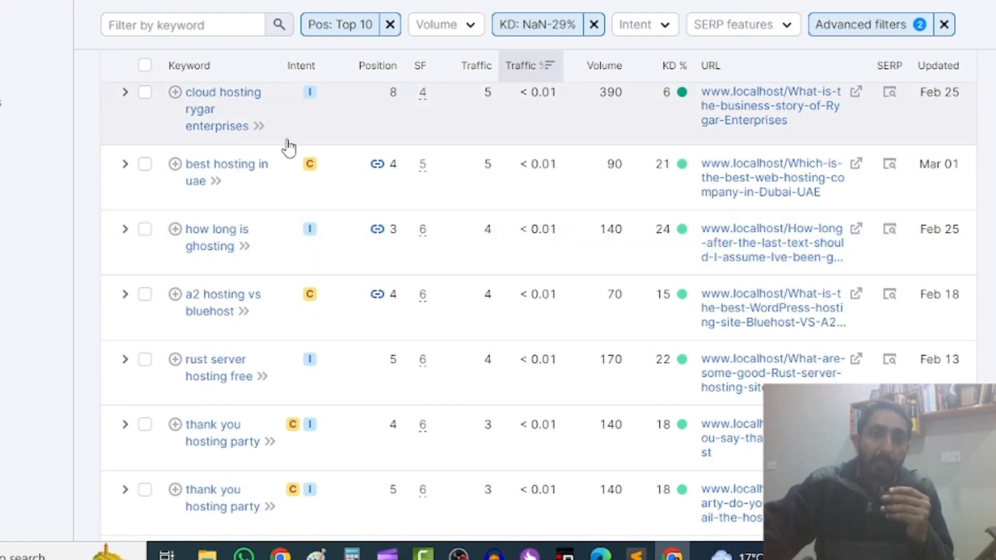
scroll(493, 182, up, 5)
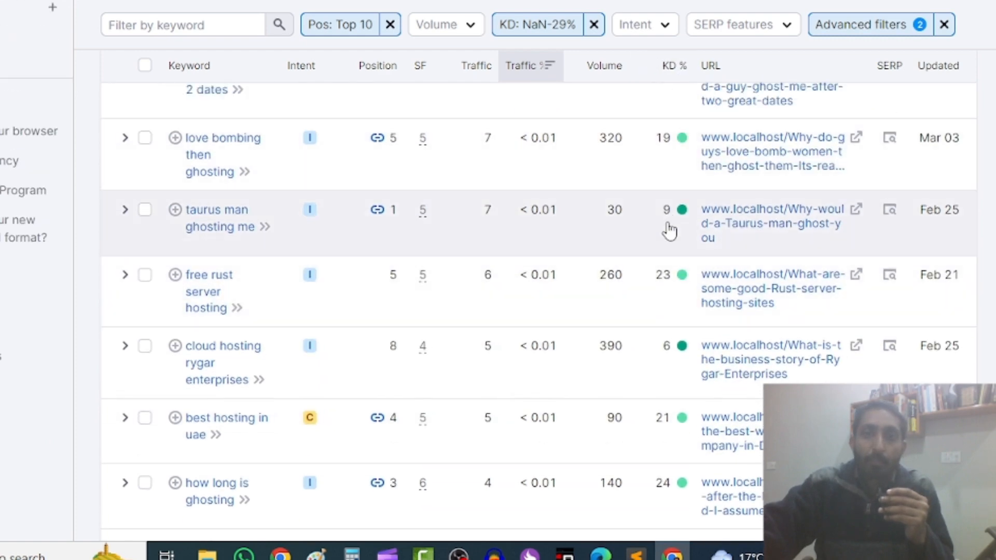
scroll(668, 231, up, 2)
scroll(669, 233, down, 2)
scroll(669, 234, down, 3)
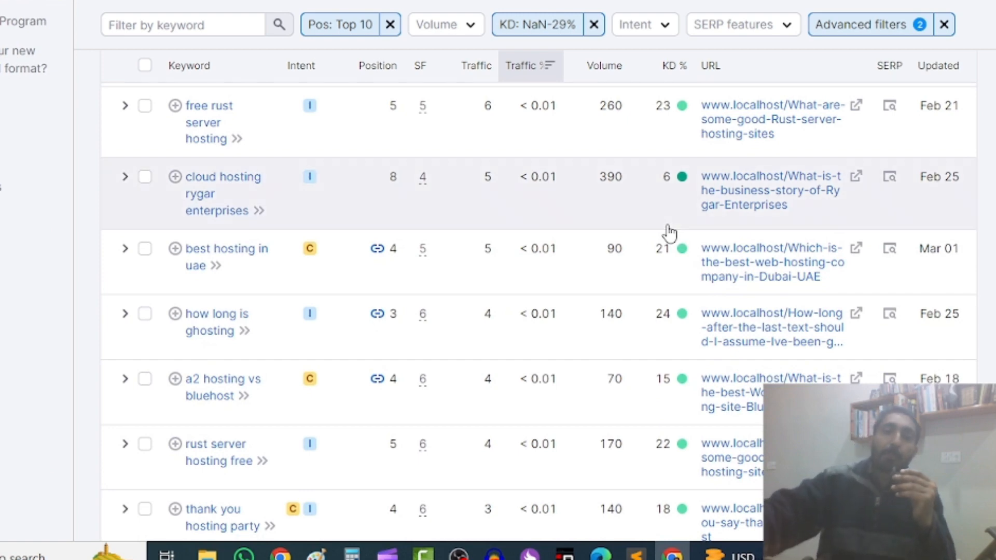
scroll(669, 233, down, 14)
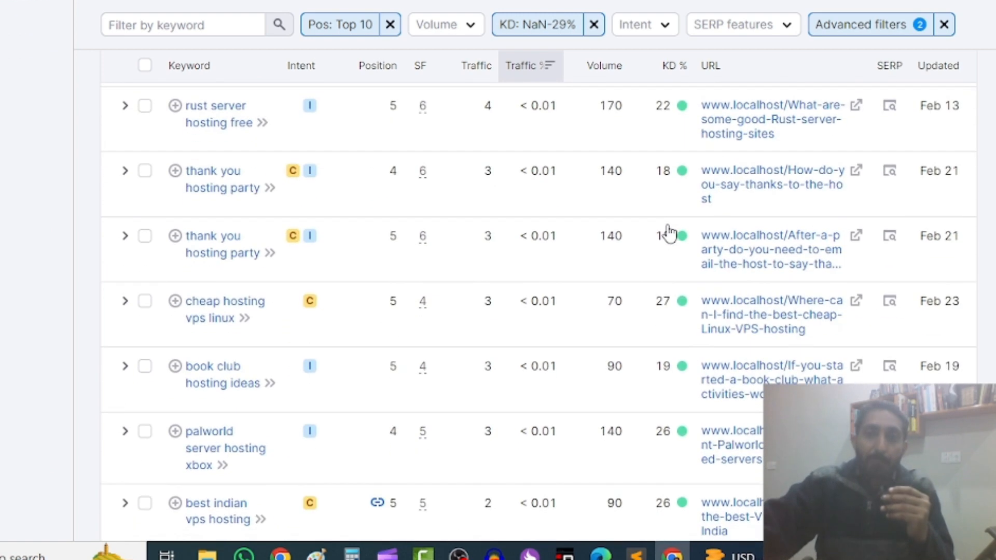
scroll(669, 232, down, 13)
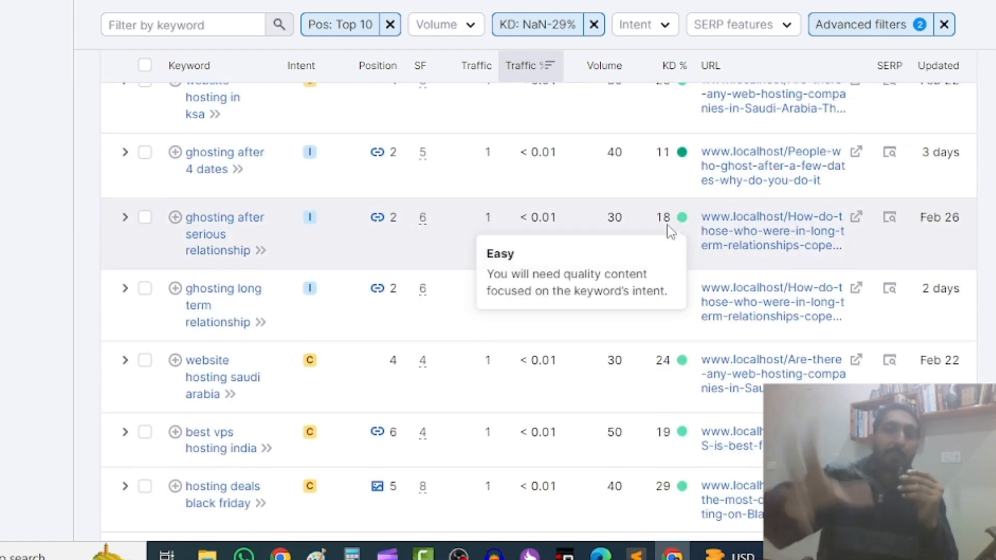
scroll(669, 232, down, 10)
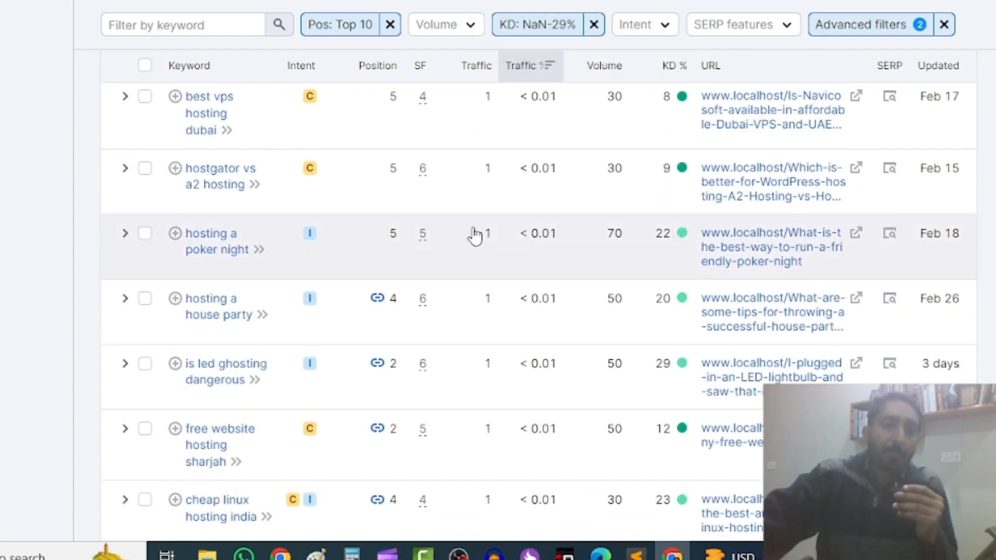
scroll(238, 407, down, 5)
scroll(238, 407, down, 20)
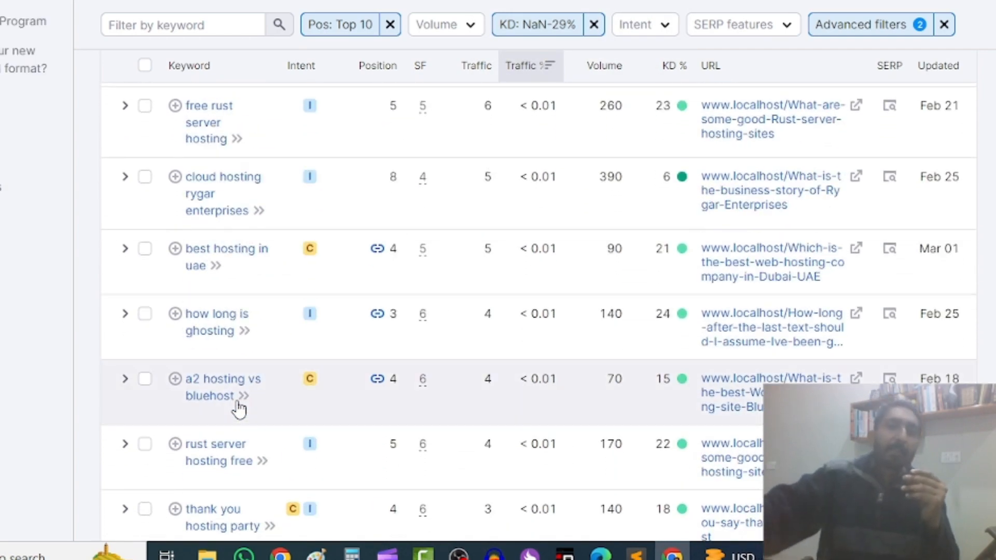
scroll(238, 407, up, 20)
scroll(240, 407, down, 5)
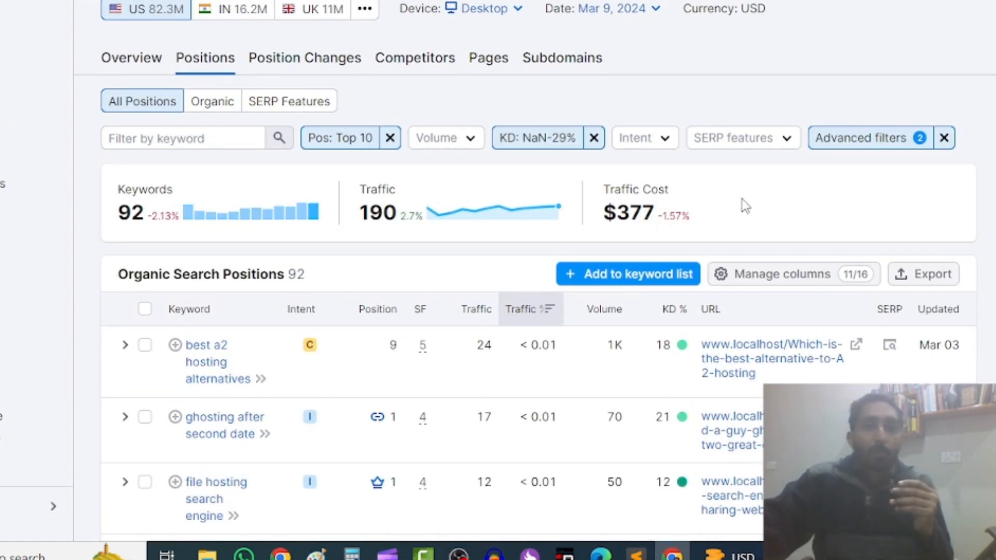
- Filter the organic search positions to keywords with Informational intent and apply the filter
click(658, 140)
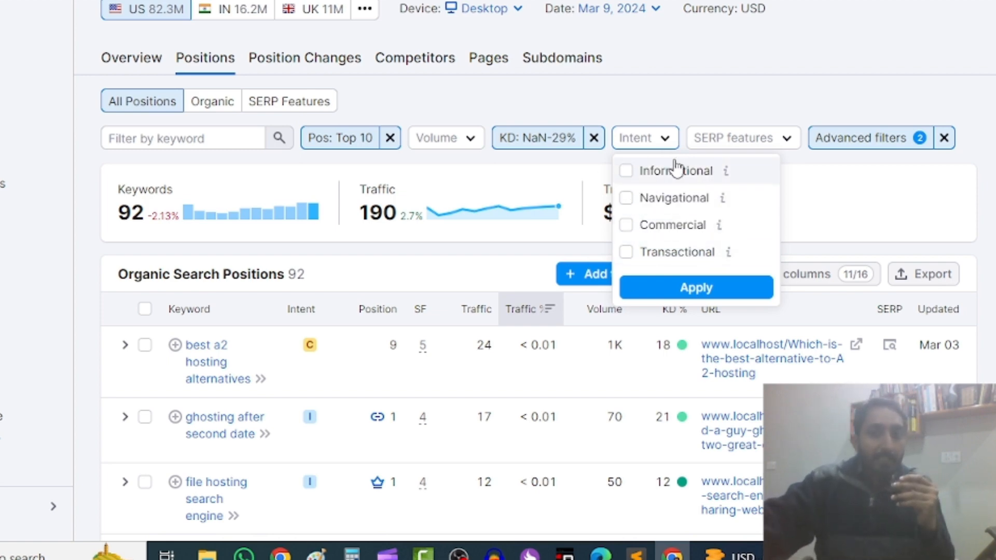
mouse_move(719, 225)
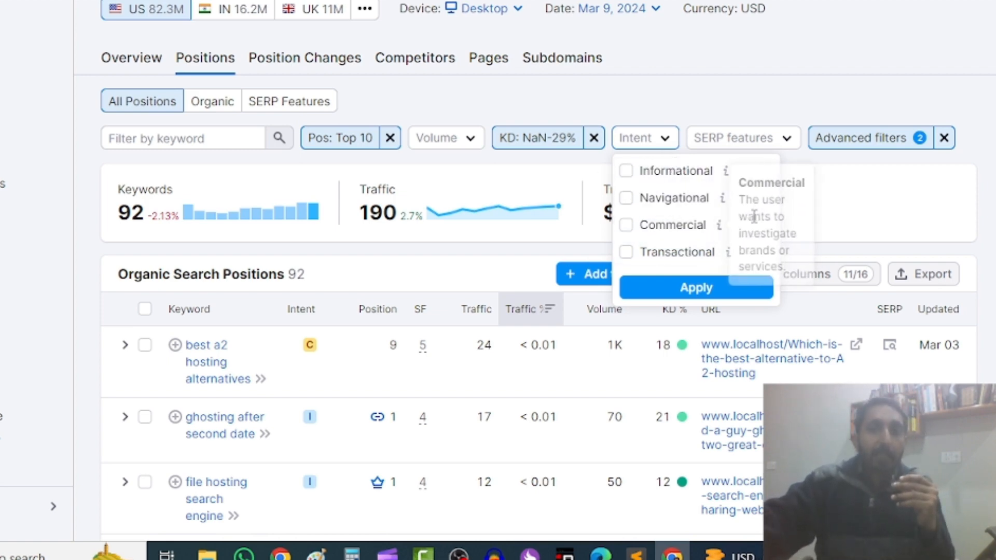
click(626, 172)
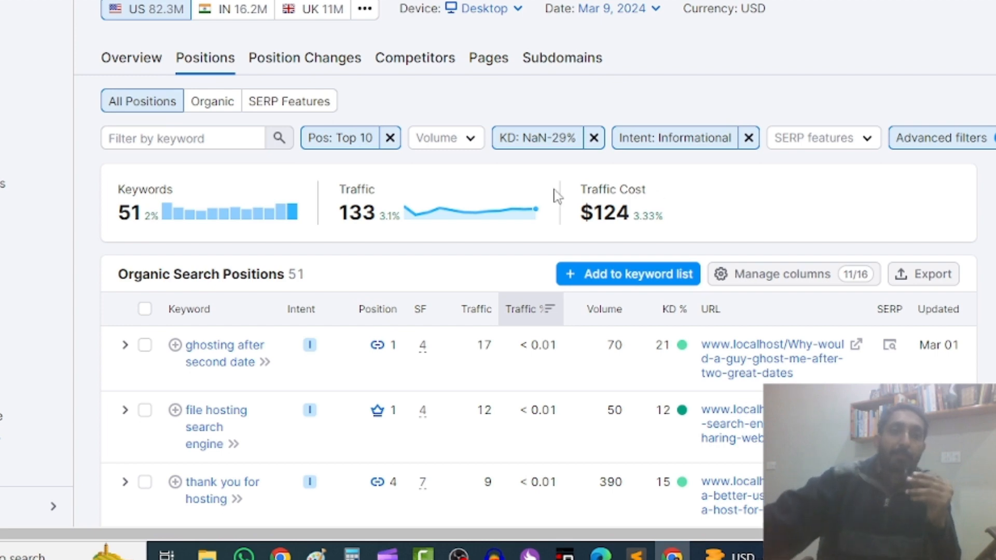
- Export all of the filtered organic search positions as an Excel file
scroll(285, 402, down, 5)
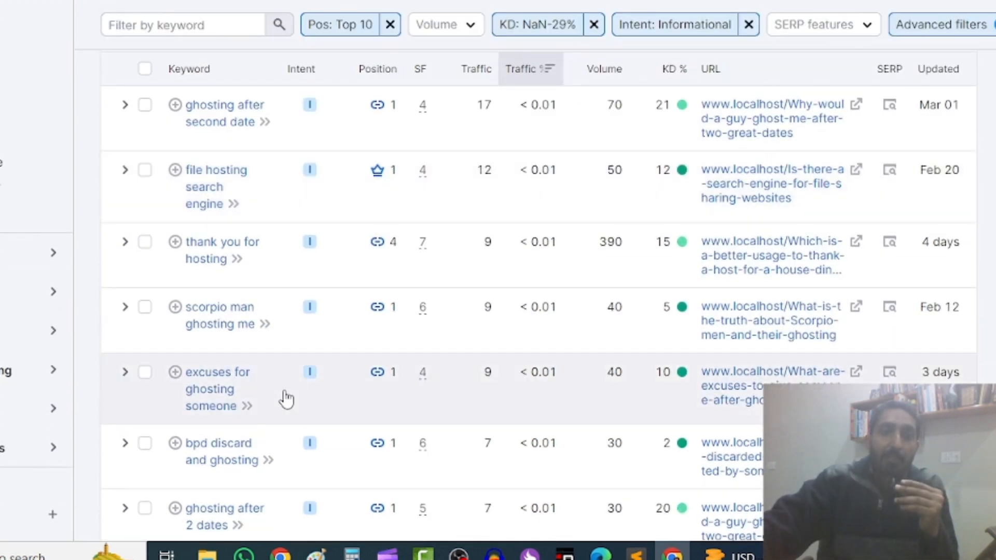
scroll(244, 360, down, 5)
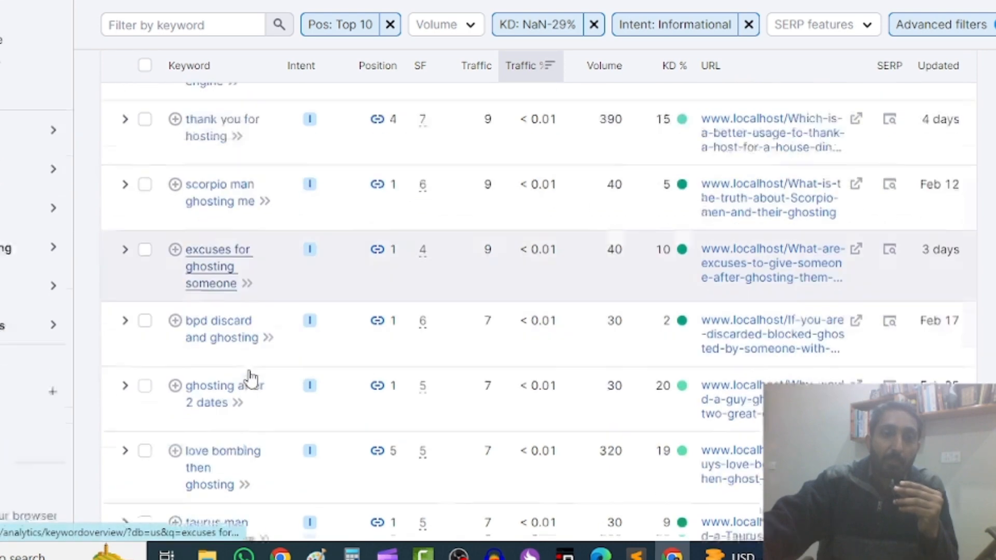
scroll(251, 378, down, 3)
scroll(251, 377, up, 10)
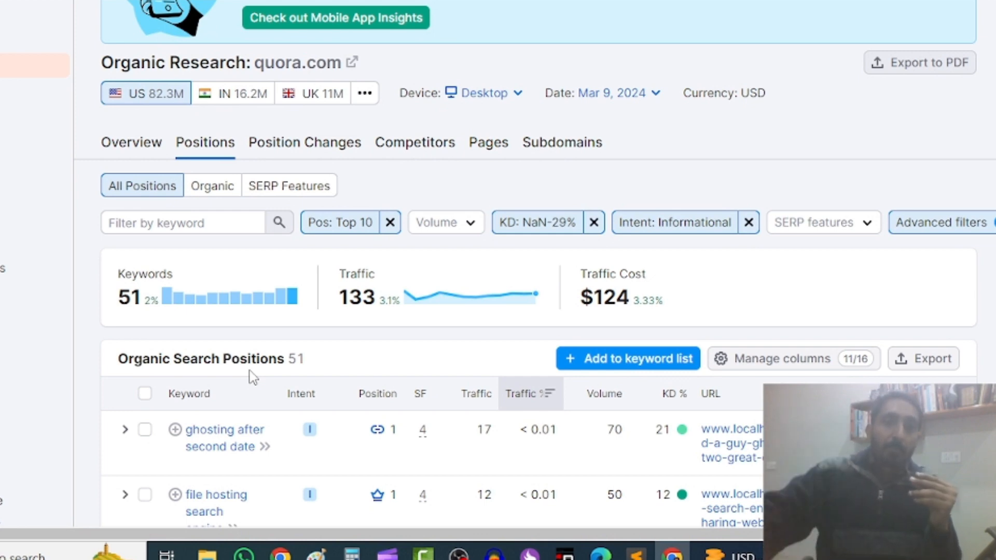
scroll(252, 376, up, 1)
scroll(252, 375, up, 3)
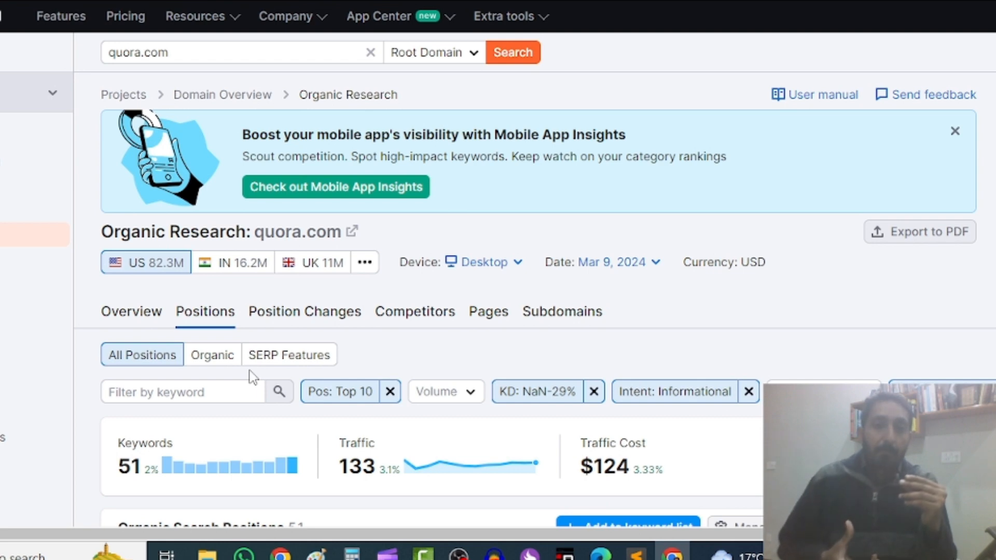
scroll(249, 376, down, 5)
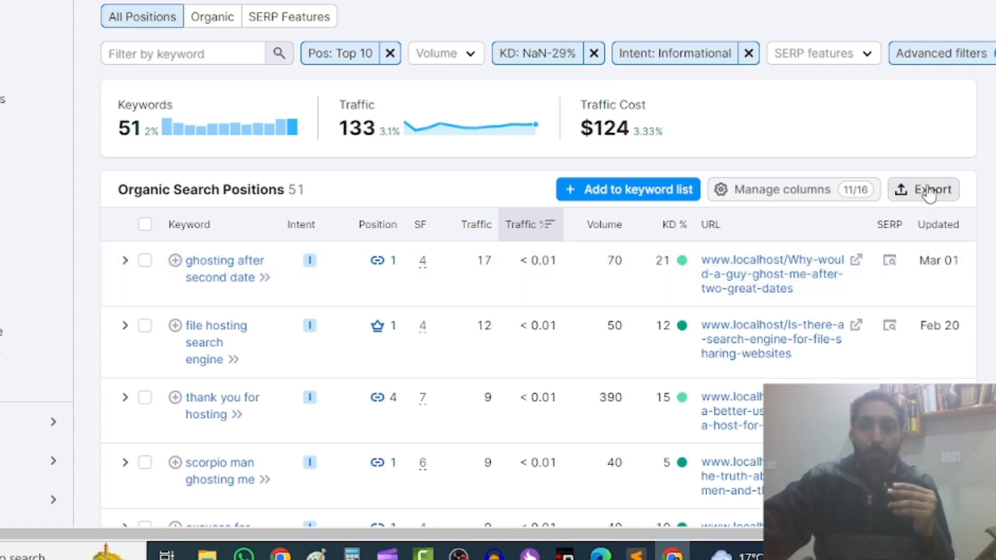
click(929, 191)
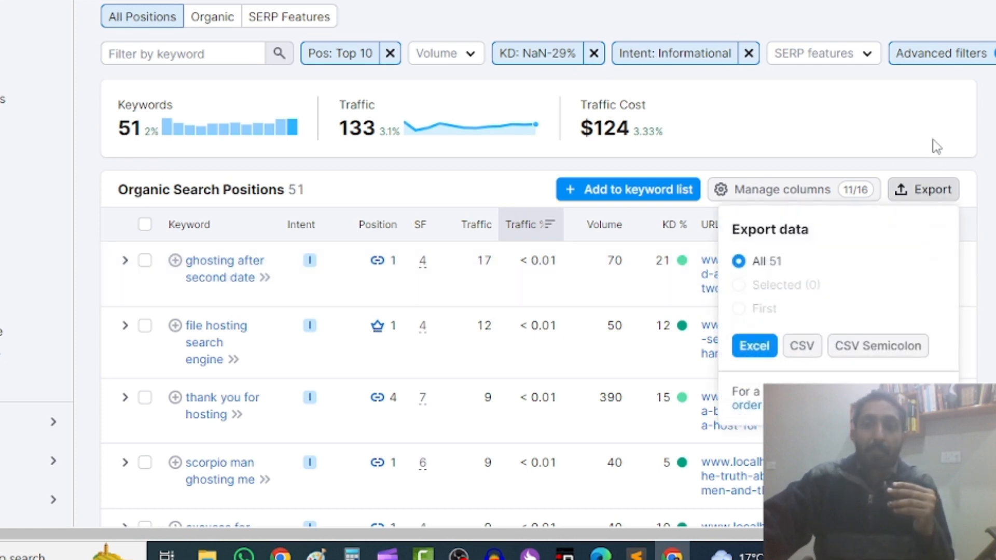
click(755, 346)
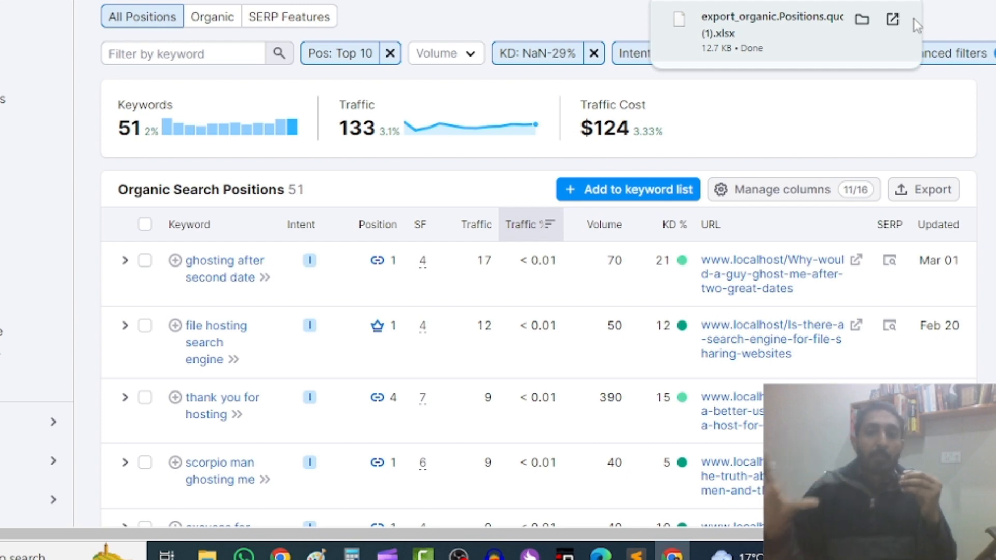
scroll(617, 148, up, 6)
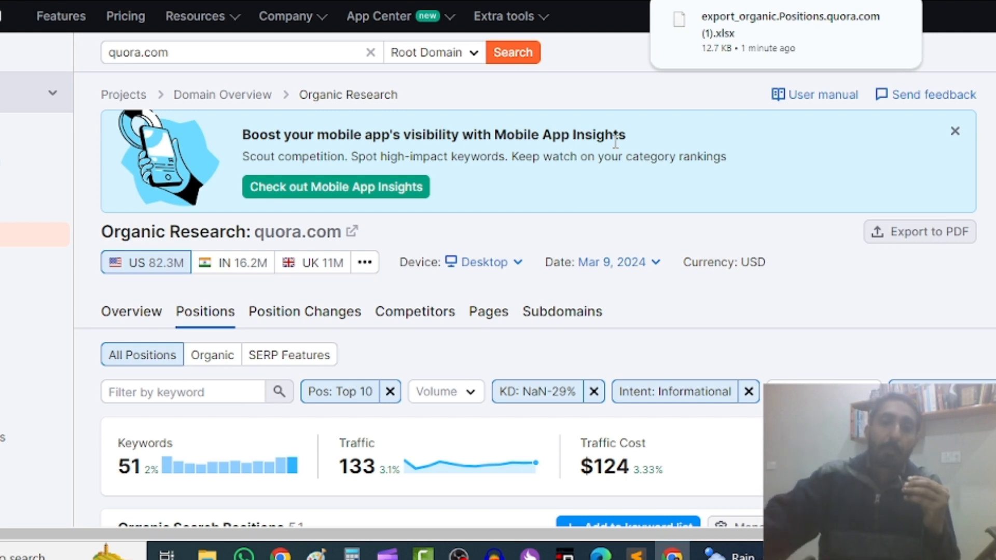
scroll(448, 307, down, 12)
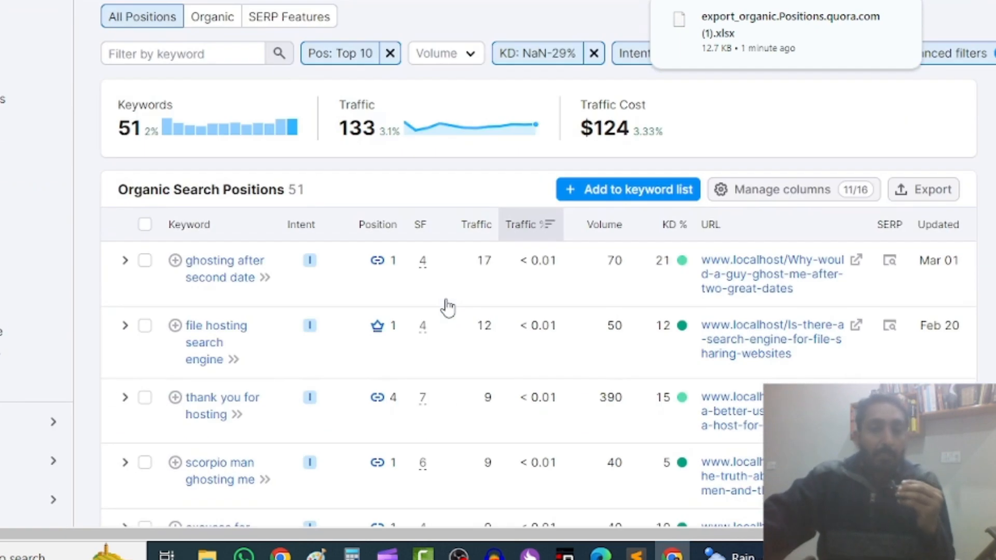
scroll(449, 308, up, 8)
scroll(449, 307, up, 6)
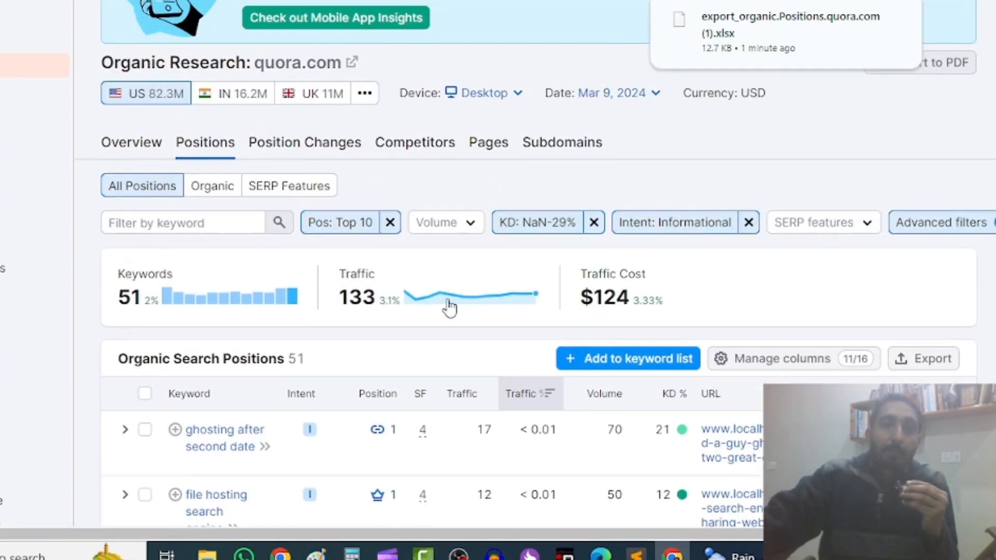